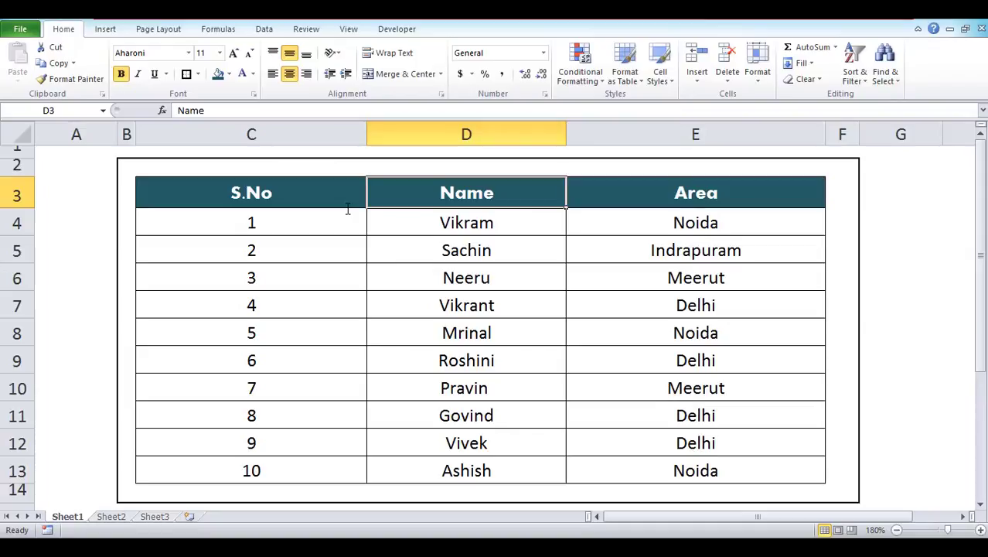
- Select the table range C3:E13 and its S.No, Name and Area header cells
{"action": "key", "text": "Down"}
{"action": "key", "text": "Up"}
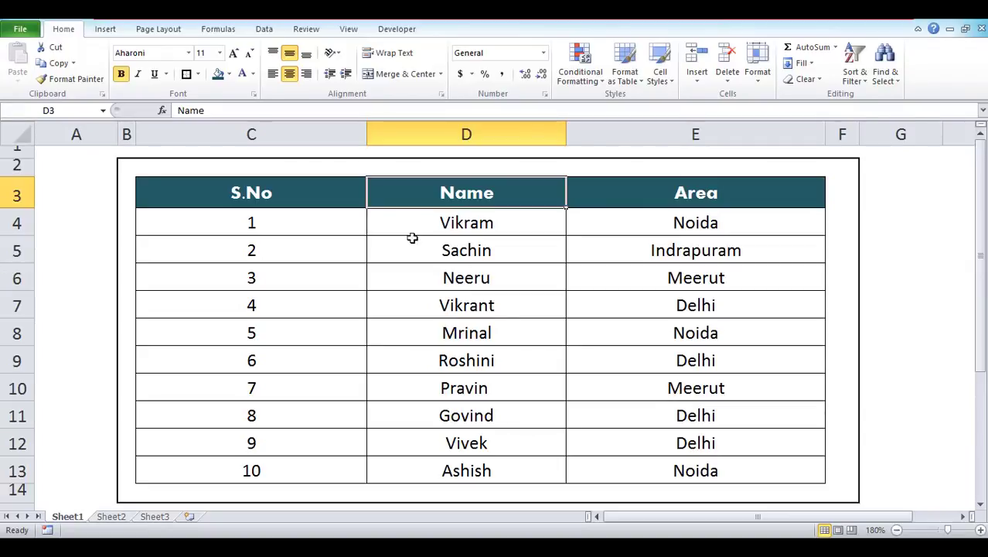
{"action": "left_click", "coordinate": [240, 203]}
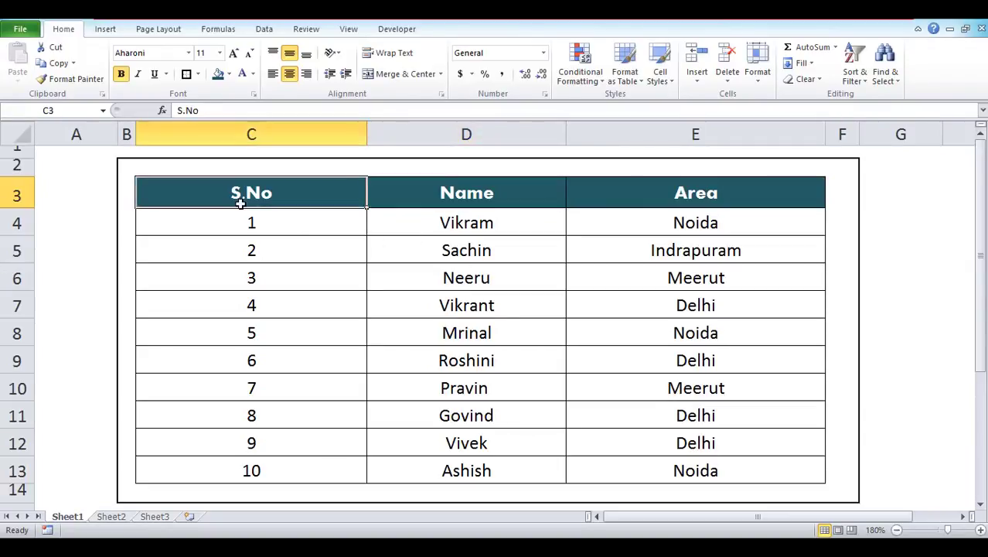
{"action": "left_click_drag", "start_coordinate": [241, 204], "coordinate": [671, 470]}
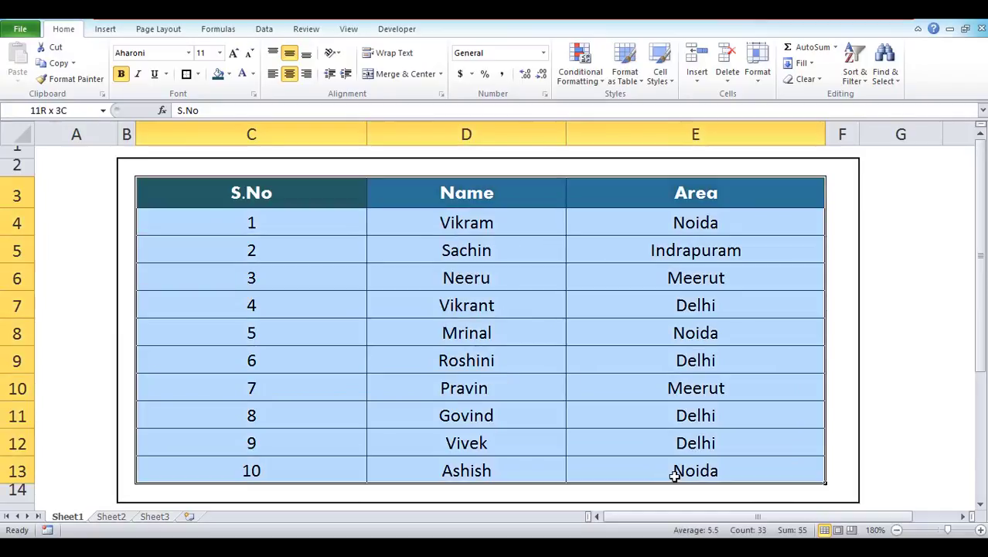
{"action": "left_click", "coordinate": [280, 237]}
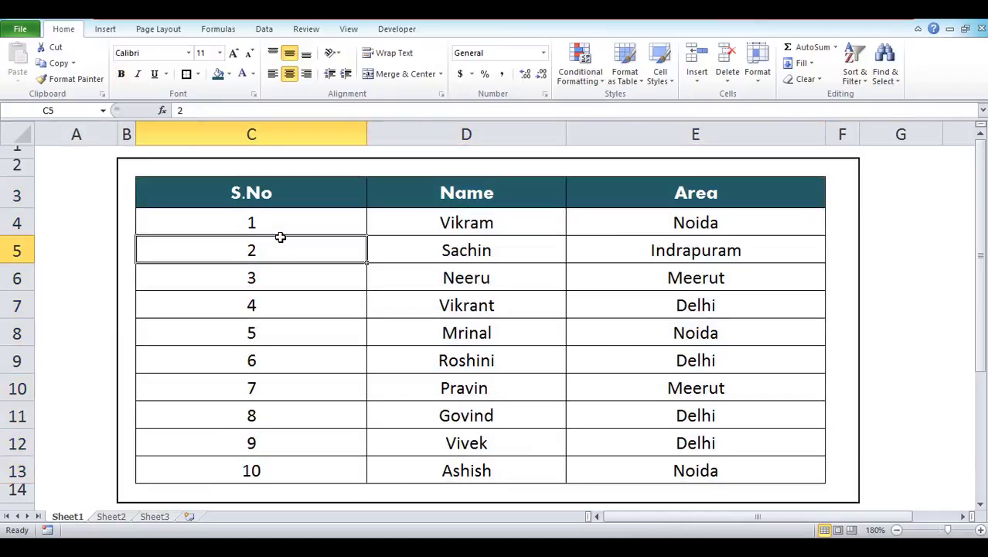
{"action": "left_click", "coordinate": [499, 200]}
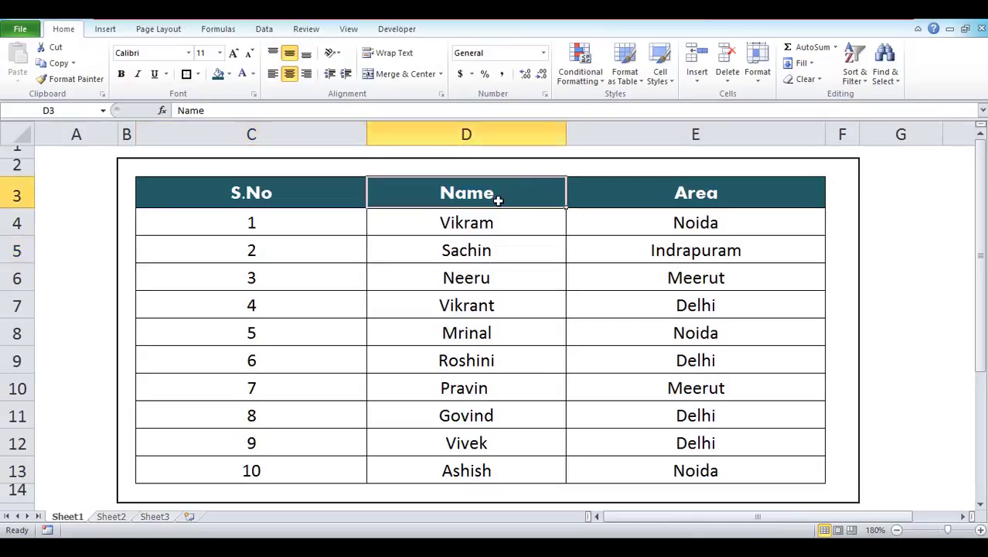
{"action": "left_click", "coordinate": [660, 207]}
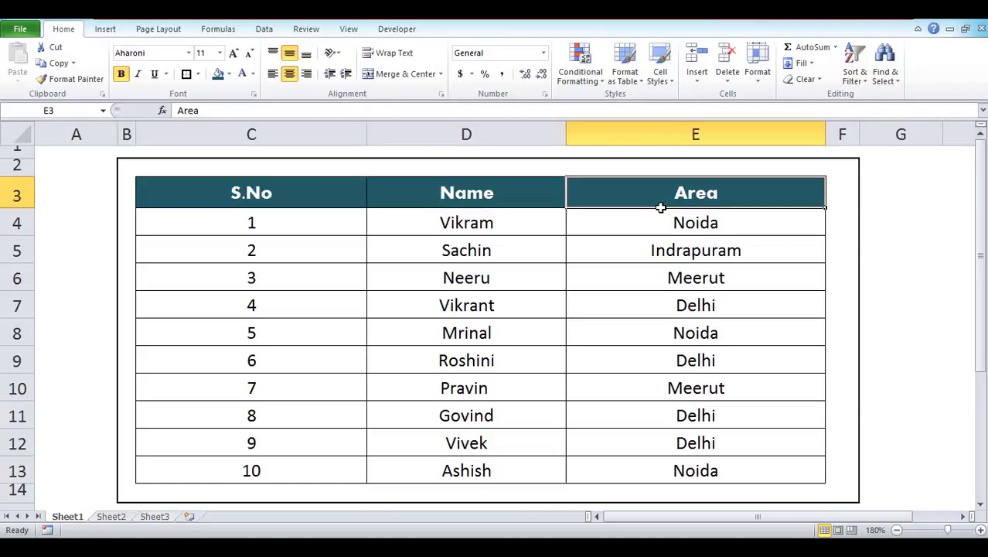
- Select cell D6, then bring up Protect Sheet from the Review tab
{"action": "left_click", "coordinate": [352, 242]}
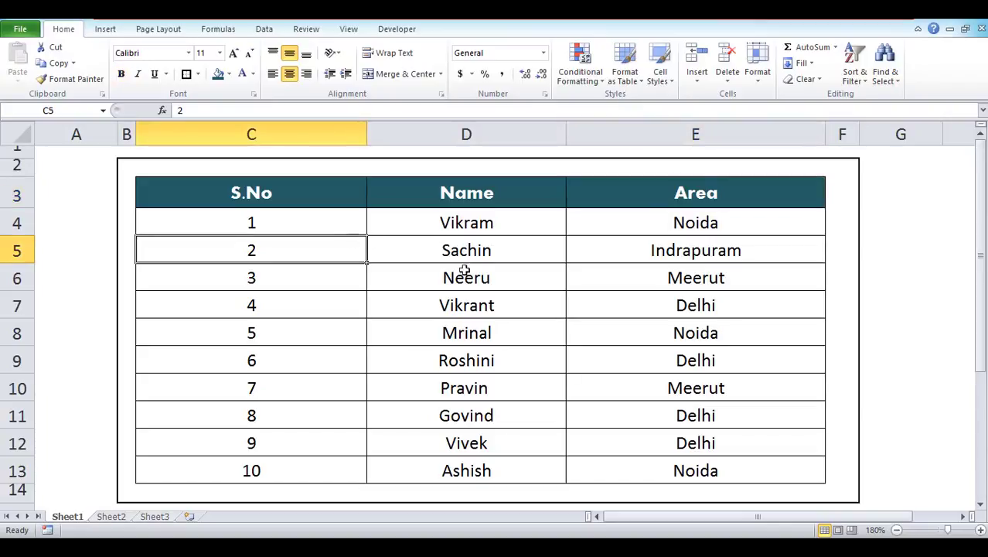
{"action": "left_click", "coordinate": [500, 277]}
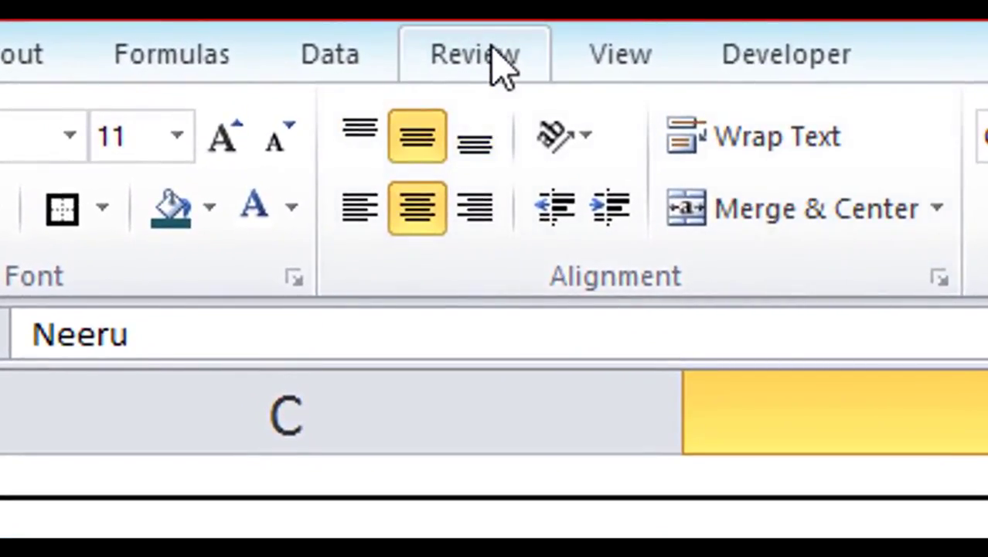
{"action": "left_click", "coordinate": [501, 66]}
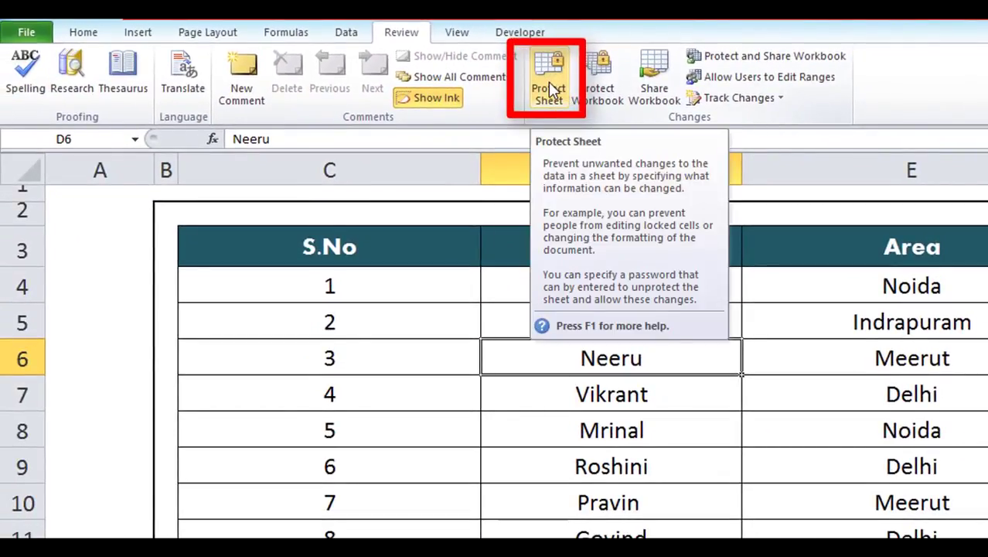
{"action": "left_click", "coordinate": [548, 82]}
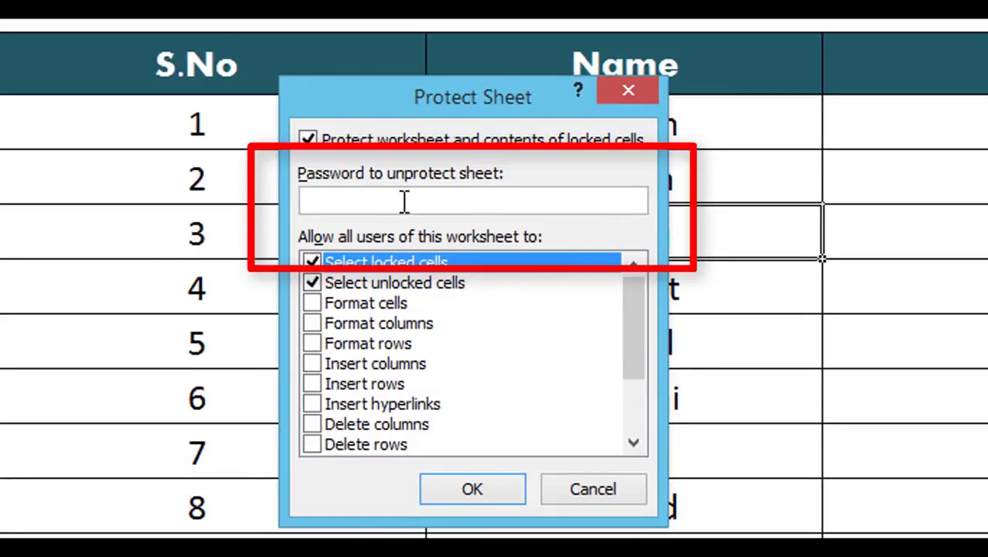
- Protect the sheet with a password, entering it twice to confirm
{"action": "left_click", "coordinate": [461, 487]}
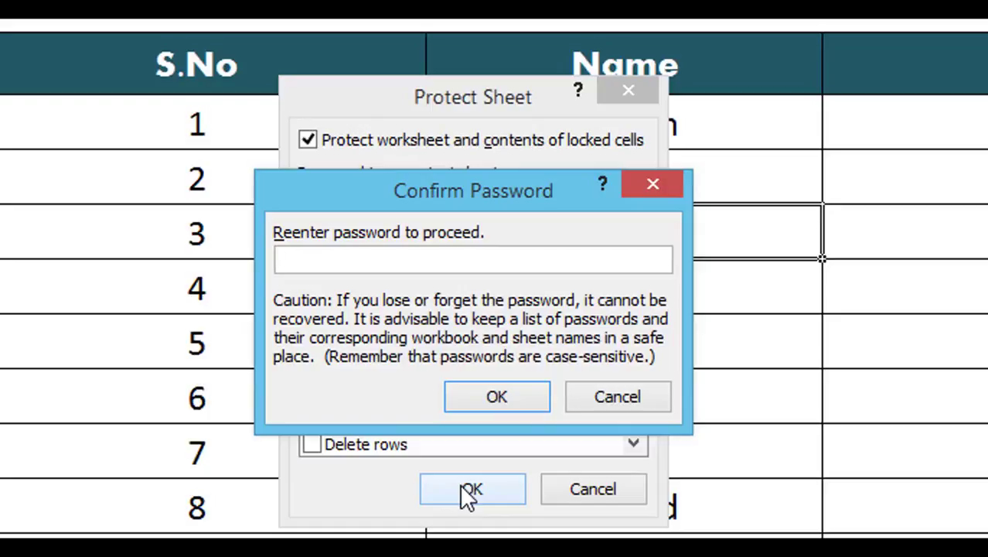
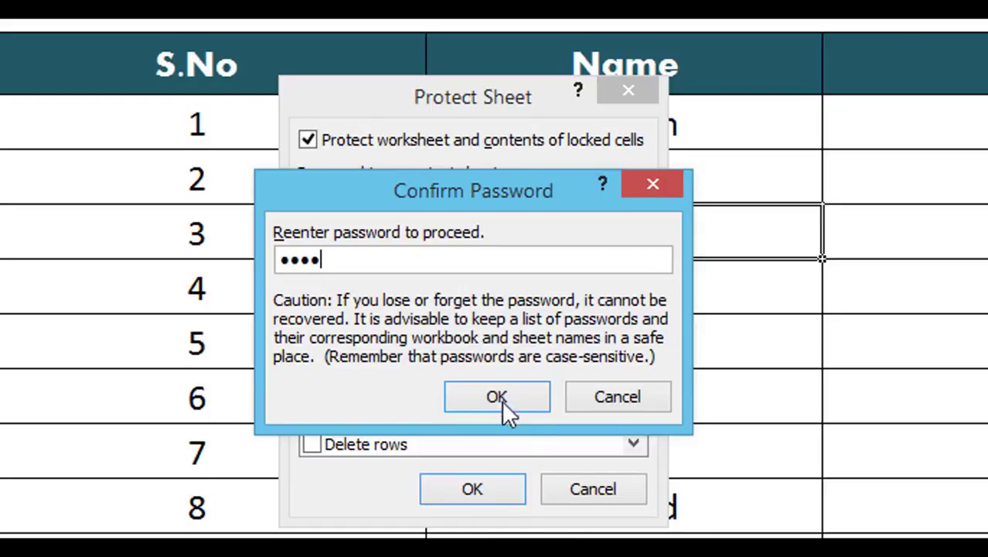
{"action": "left_click", "coordinate": [495, 389]}
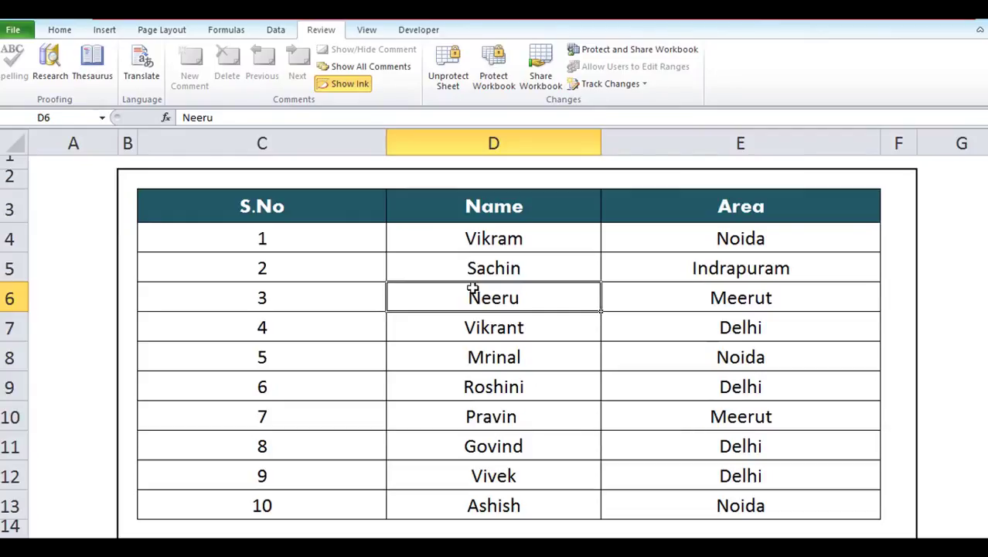
{"action": "left_click", "coordinate": [499, 388]}
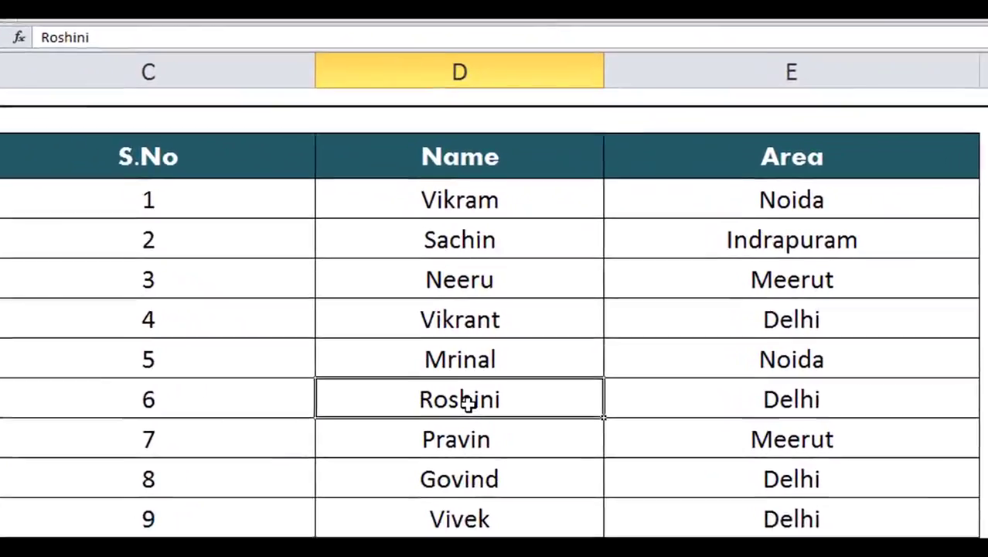
{"action": "double_click", "coordinate": [500, 389]}
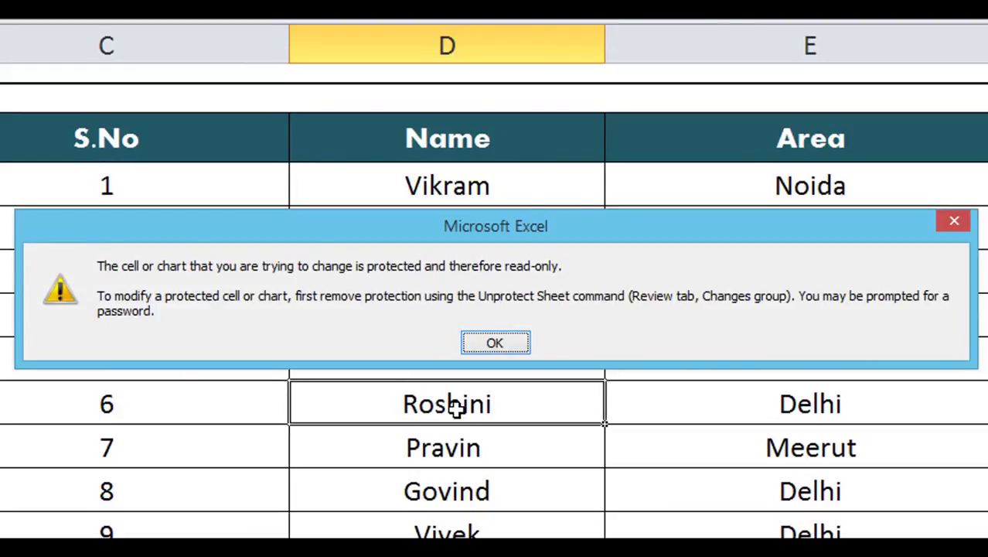
{"action": "left_click", "coordinate": [506, 345]}
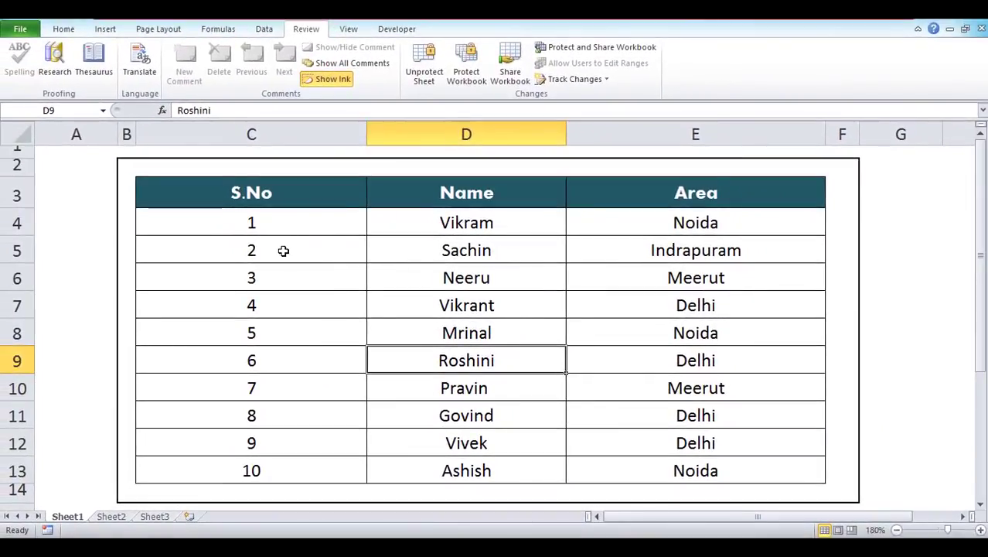
{"action": "left_click", "coordinate": [281, 250]}
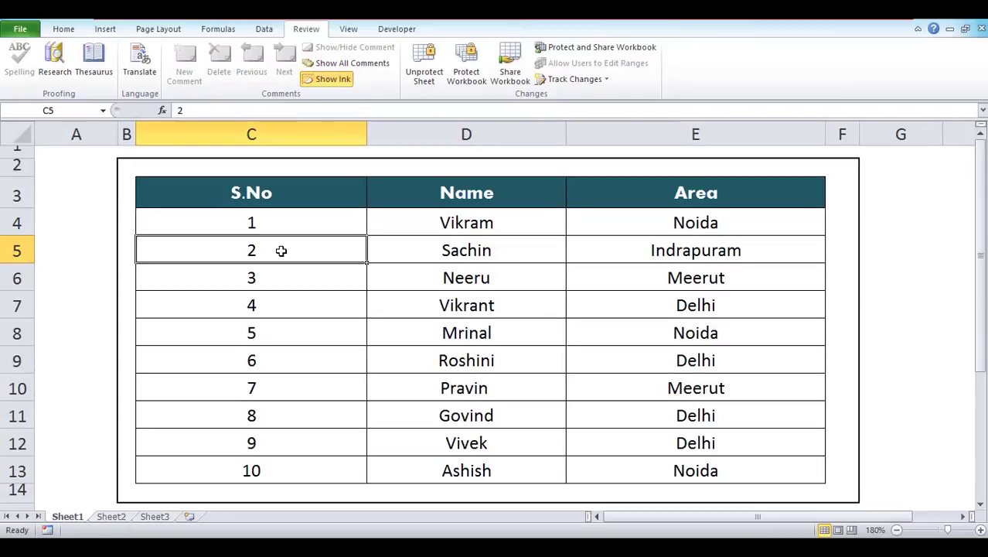
{"action": "key", "text": "Up"}
{"action": "key", "text": "Up"}
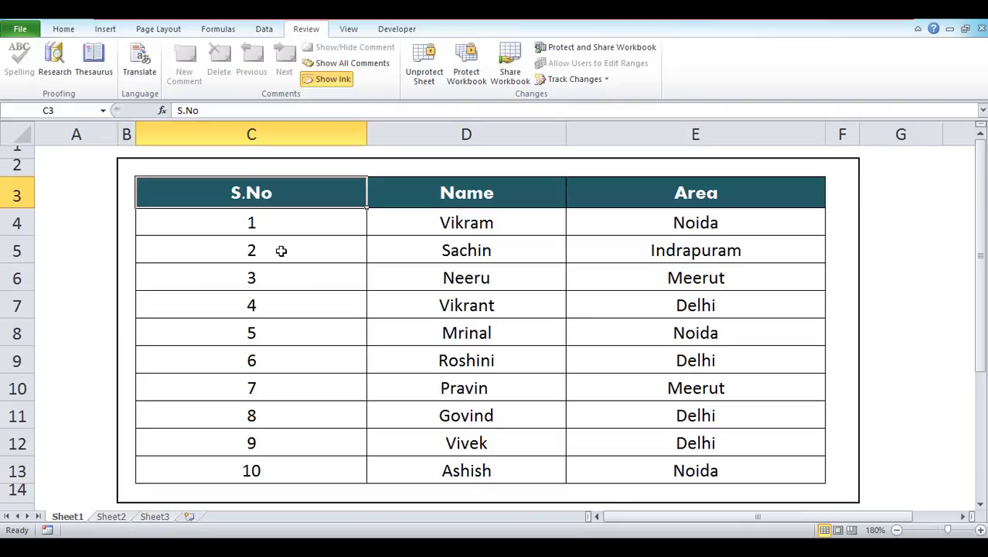
{"action": "left_click", "coordinate": [94, 208]}
{"action": "double_click", "coordinate": [94, 209]}
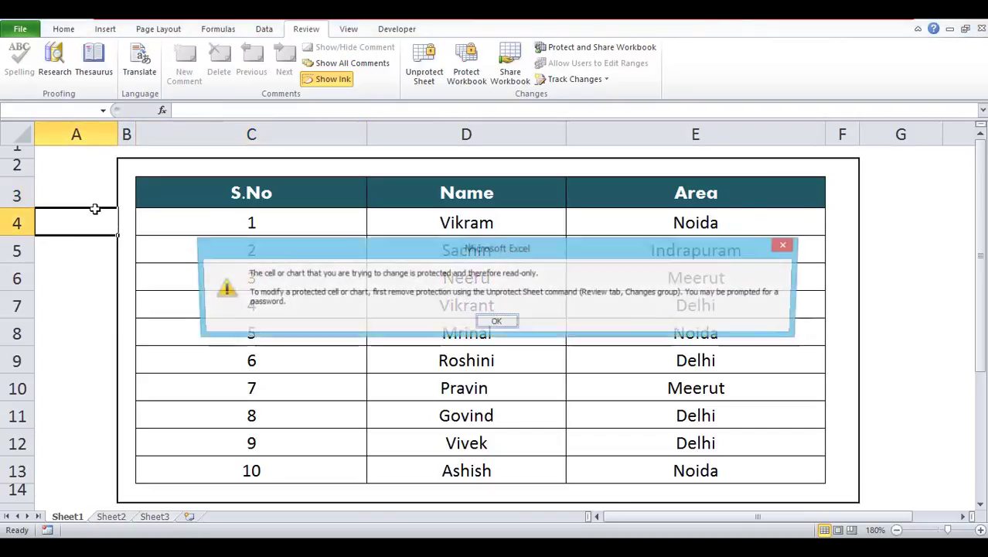
{"action": "left_click", "coordinate": [497, 322]}
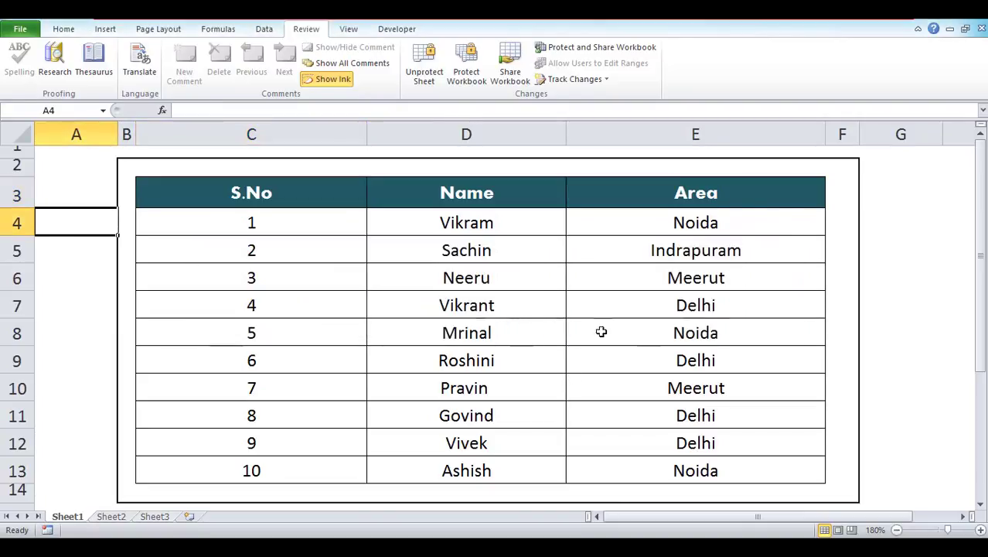
{"action": "double_click", "coordinate": [800, 362]}
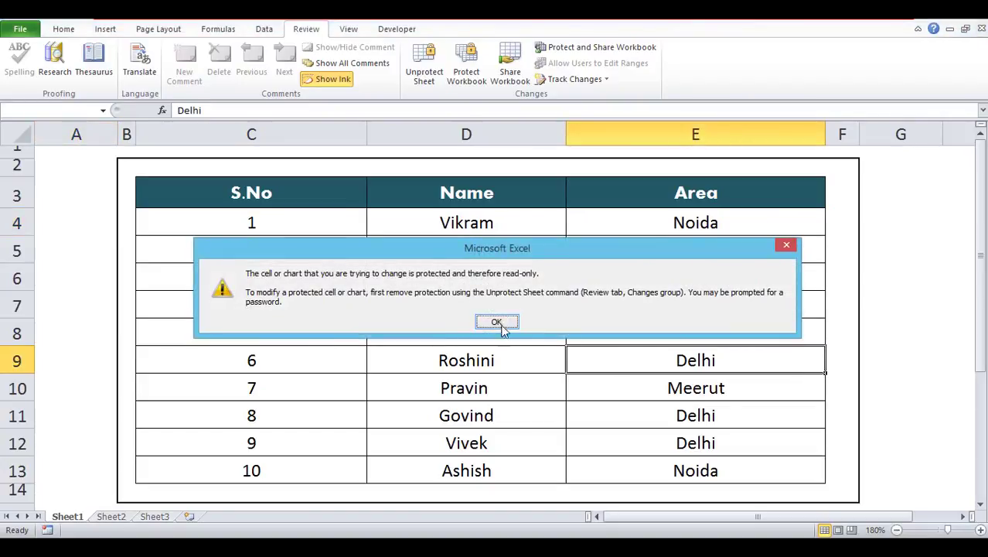
{"action": "left_click", "coordinate": [497, 323]}
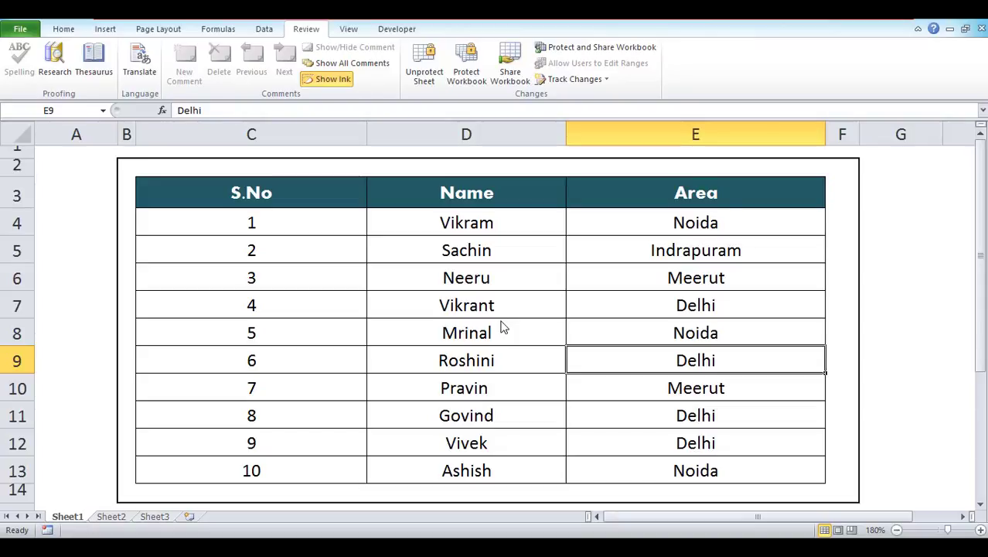
- Unprotect Sheet1 by entering the sheet's password
{"action": "left_click", "coordinate": [382, 252]}
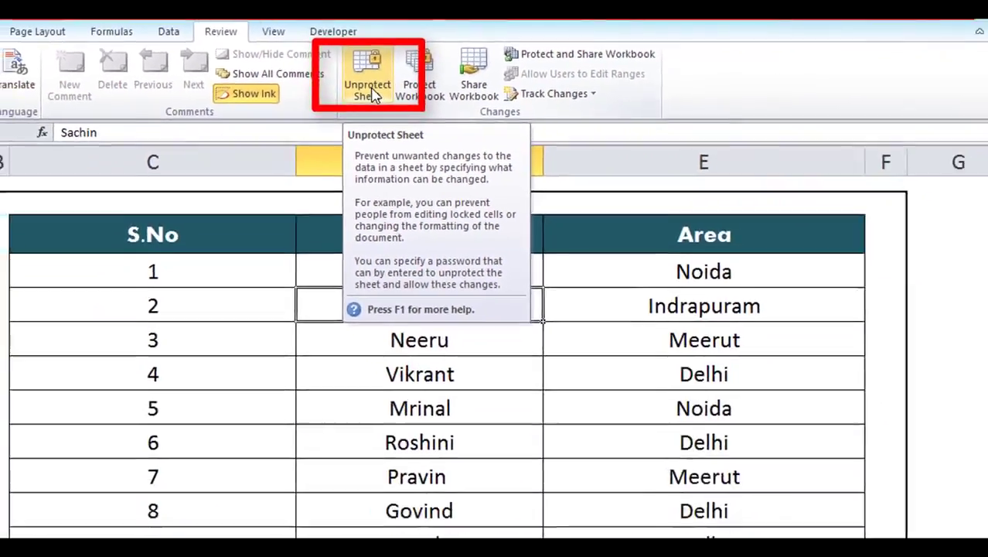
{"action": "left_click", "coordinate": [679, 167]}
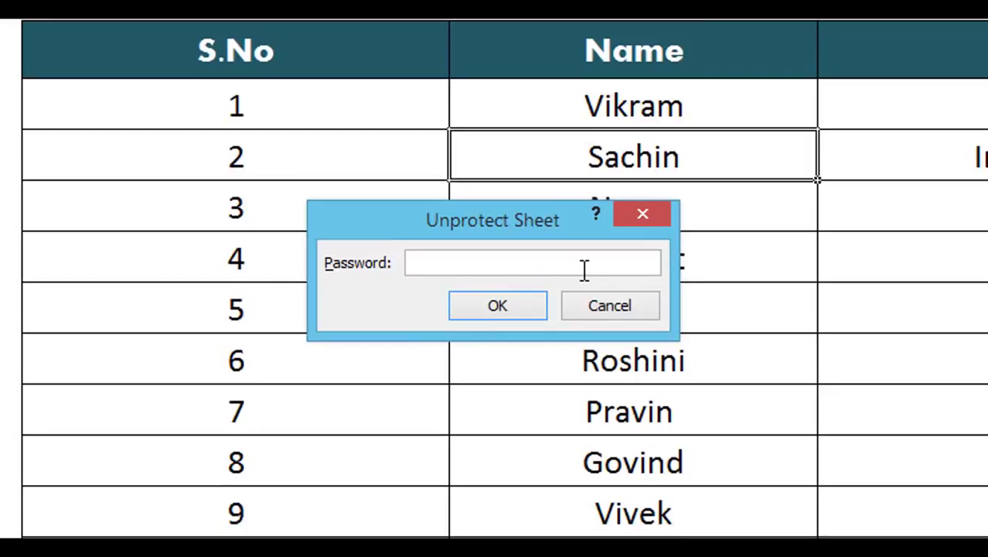
{"action": "left_click", "coordinate": [518, 300]}
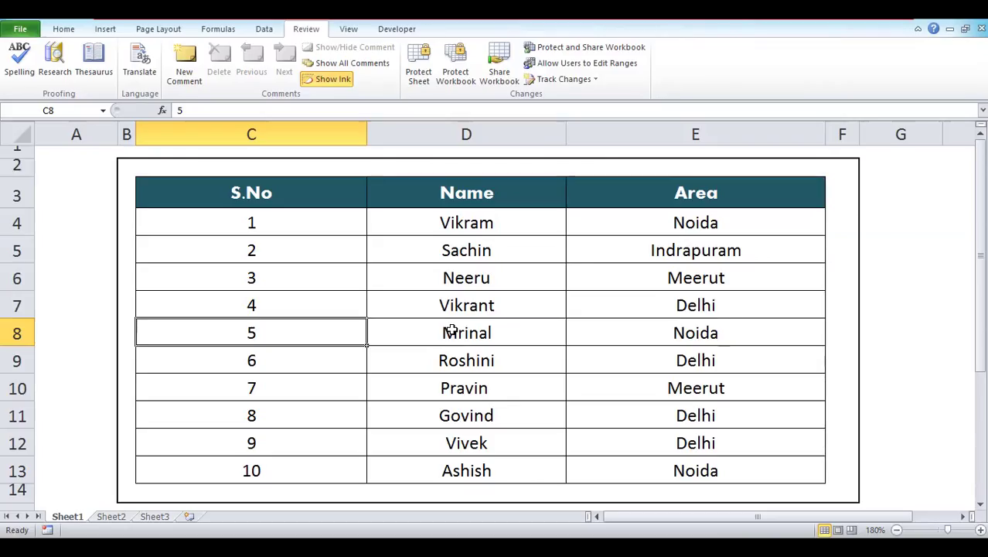
- Replace Noida with Gurgaon in Area cell E8
{"action": "key", "text": "Right"}
{"action": "key", "text": "Right"}
{"action": "type", "text": "Gur"}
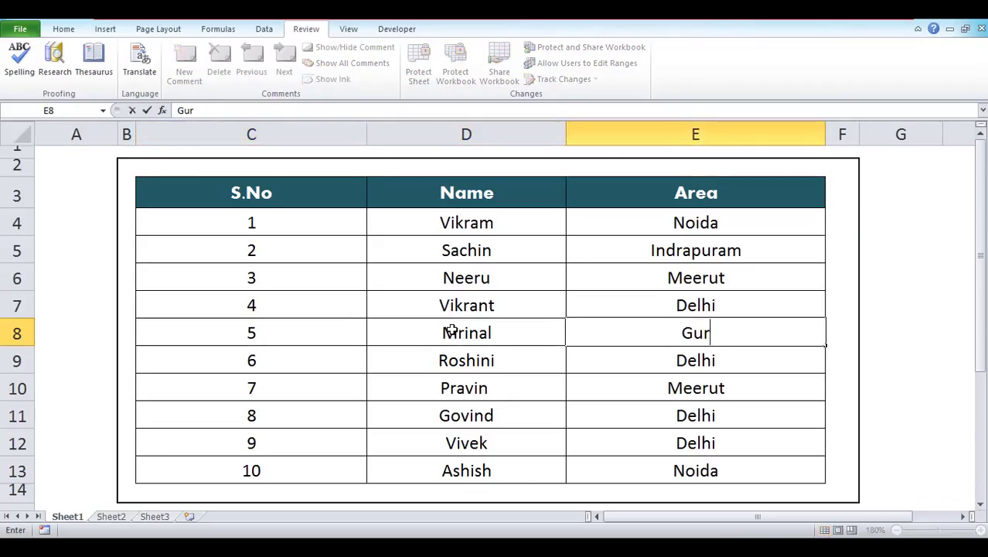
{"action": "type", "text": "gaon"}
{"action": "key", "text": "Return"}
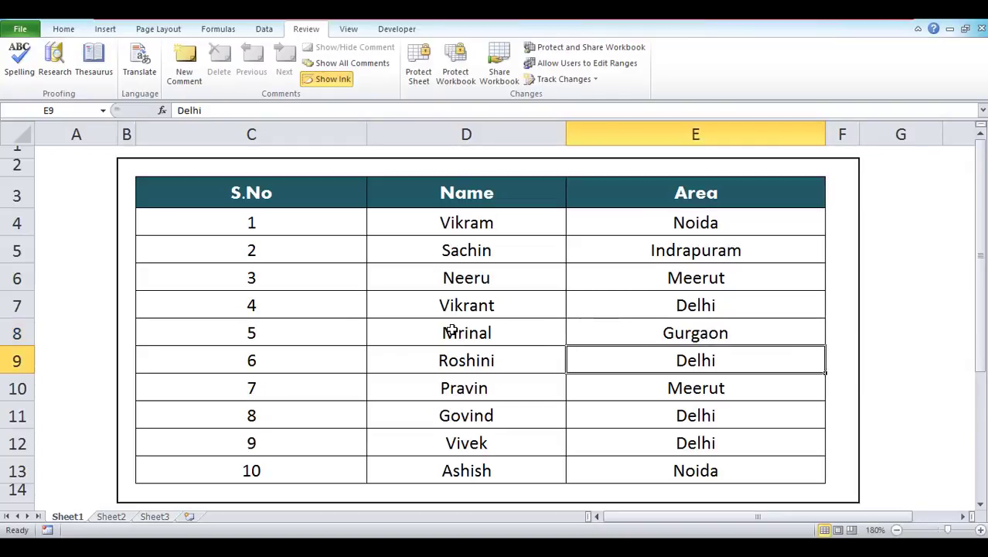